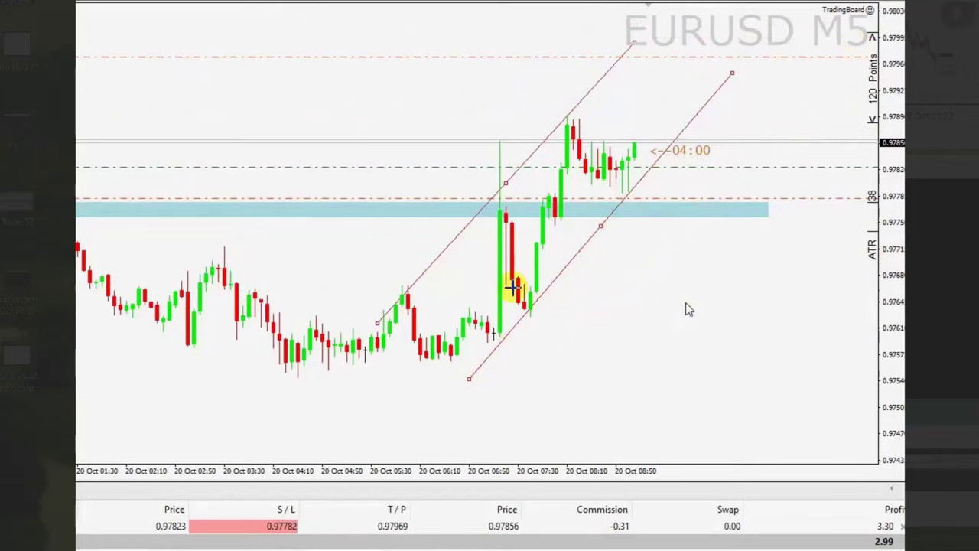
- Draw falling and rising triangle trendlines over the consolidation, then delete them
left_click_drag(206, 247, 544, 322)
left_click_drag(274, 373, 528, 357)
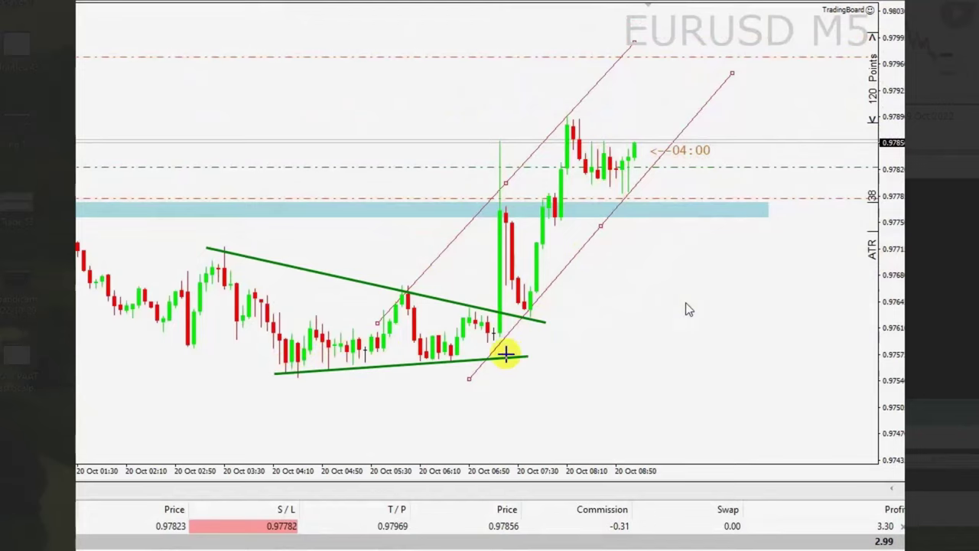
key("BackSpace")
key("BackSpace")
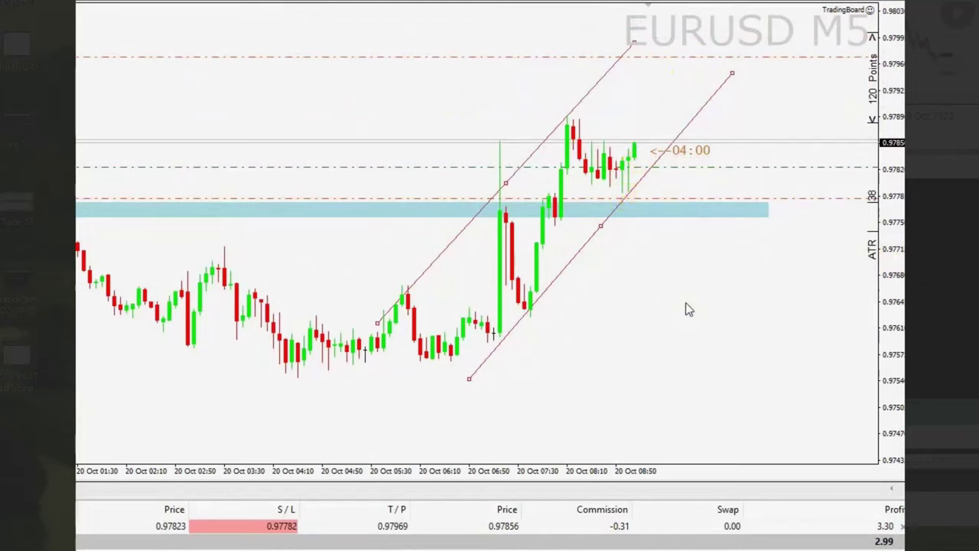
- Cycle the EURUSD chart through the M1, M5 and M15 timeframes, ending back on M5
type("M1")
key("Return")
type("M5")
key("Return")
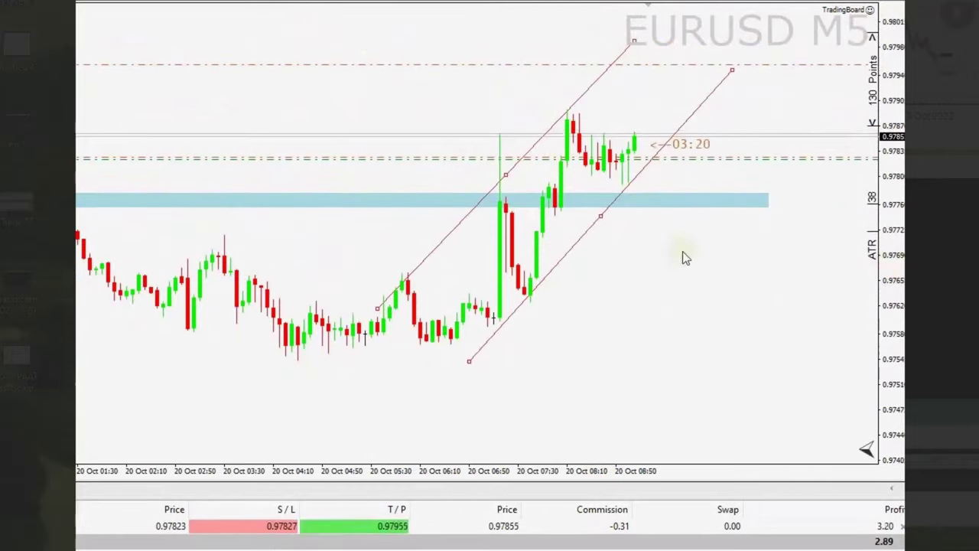
type("M15")
key("Return")
type("M5")
key("Return")
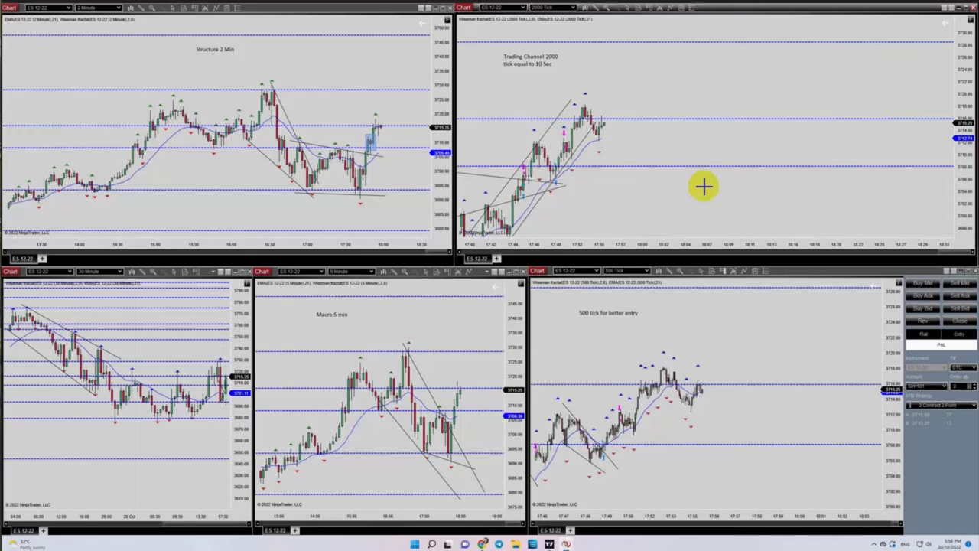
- Draw support and resistance lines around the range on the 30-minute chart
left_click(48, 299)
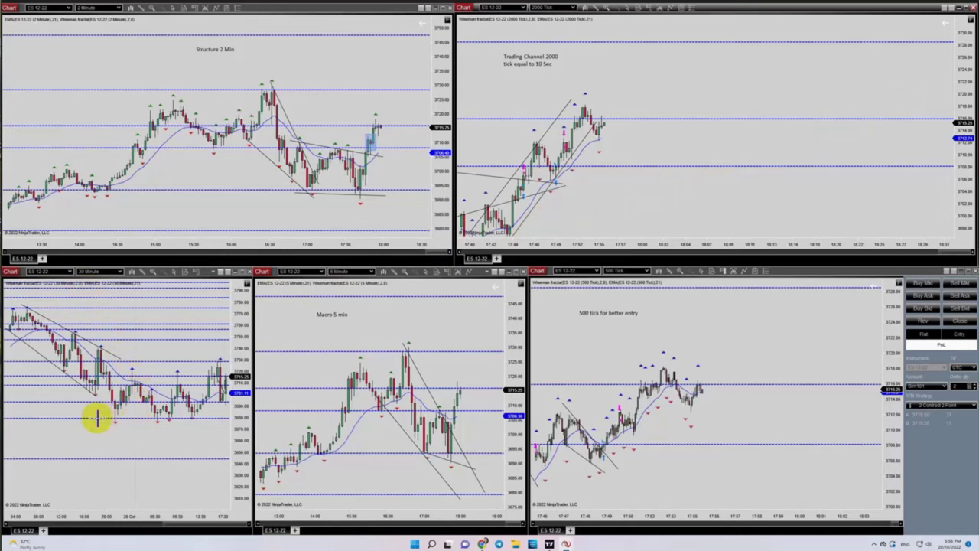
left_click_drag(97, 417, 240, 412)
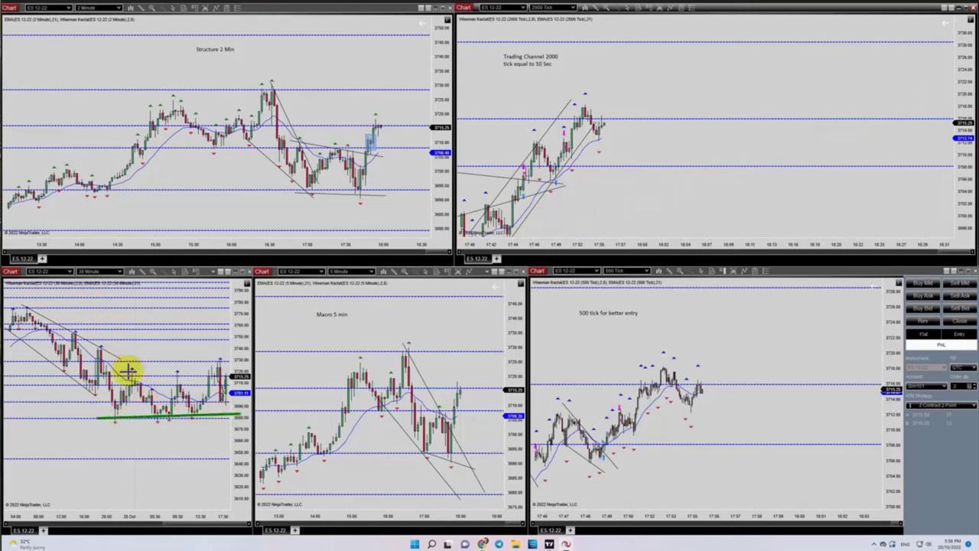
left_click_drag(128, 371, 249, 357)
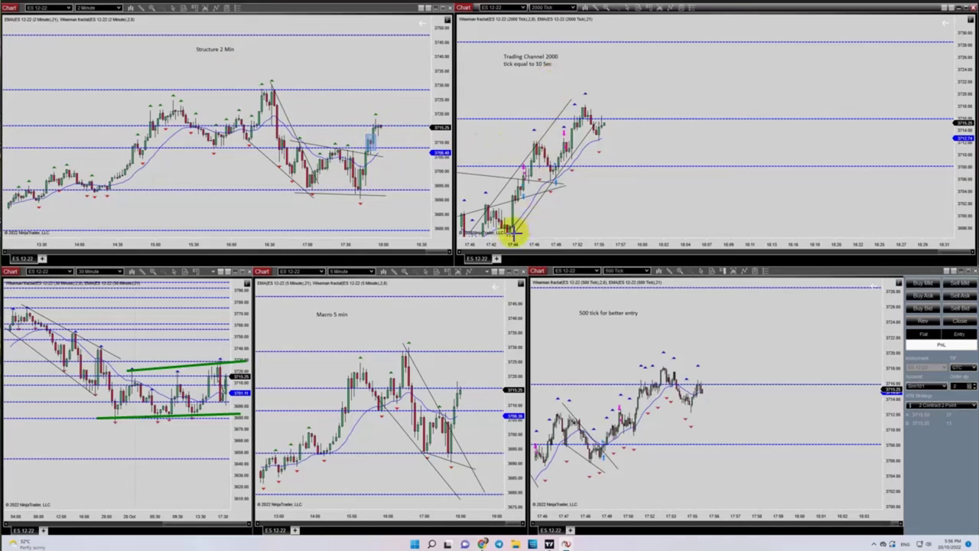
- Draw two parallel channel lines on the 2000-tick chart and a red arrow pointing at the channel
left_click_drag(513, 235, 627, 83)
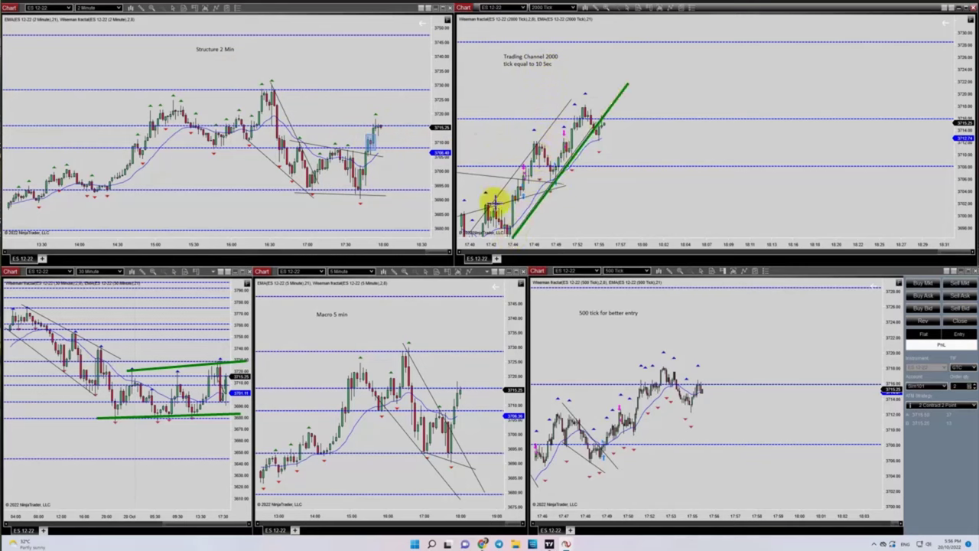
left_click_drag(468, 226, 597, 59)
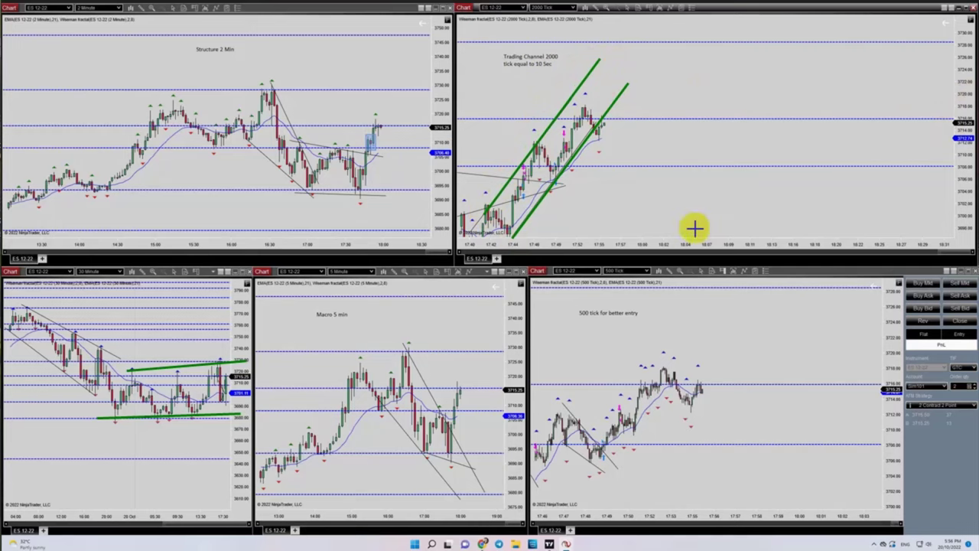
left_click_drag(694, 227, 564, 174)
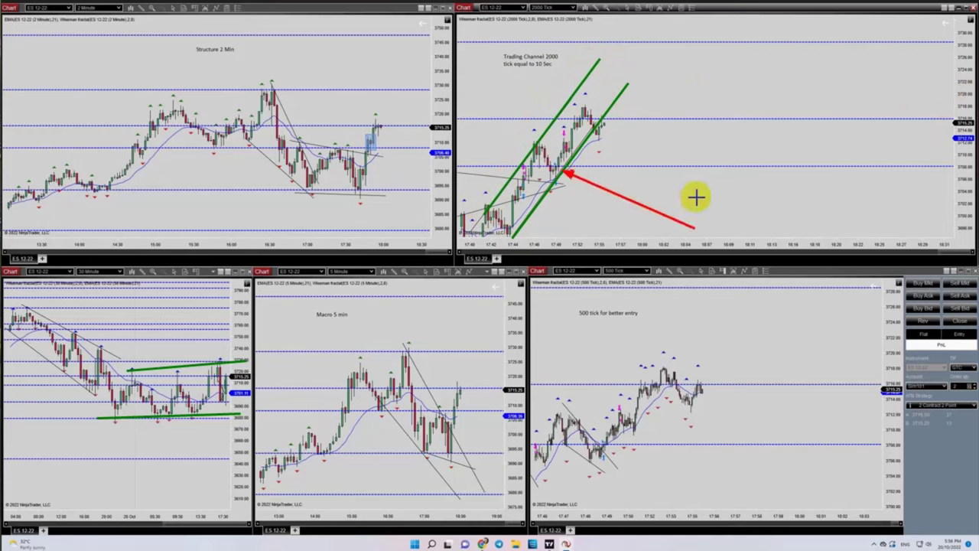
left_click_drag(696, 198, 564, 139)
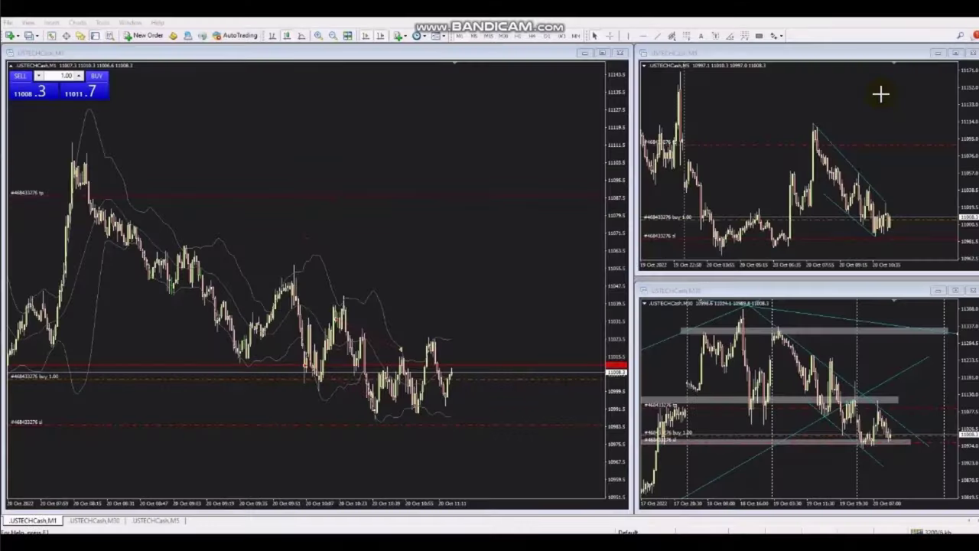
- Place a rising support trendline on the USTECHCash M5 chart and two falling channel lines from the M1 high
left_click(894, 222)
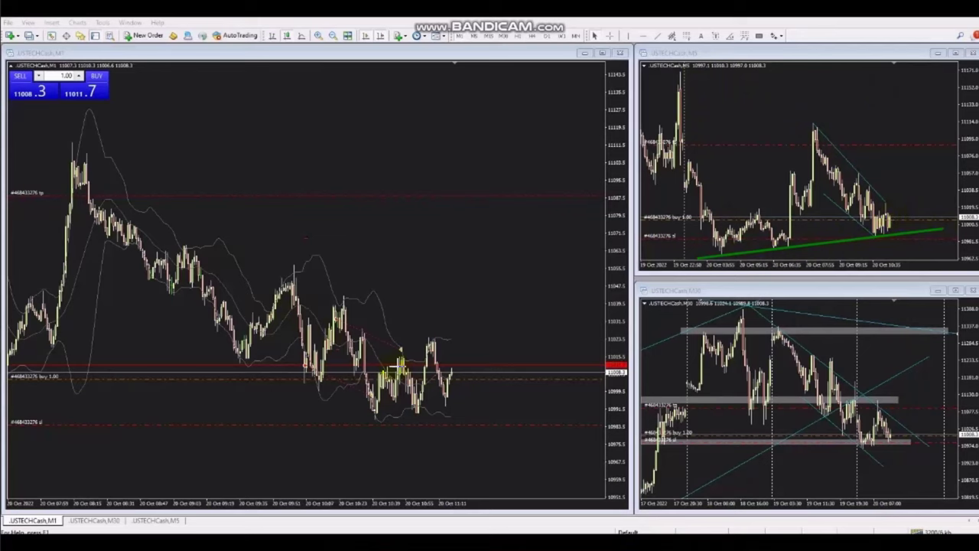
left_click_drag(74, 146, 480, 409)
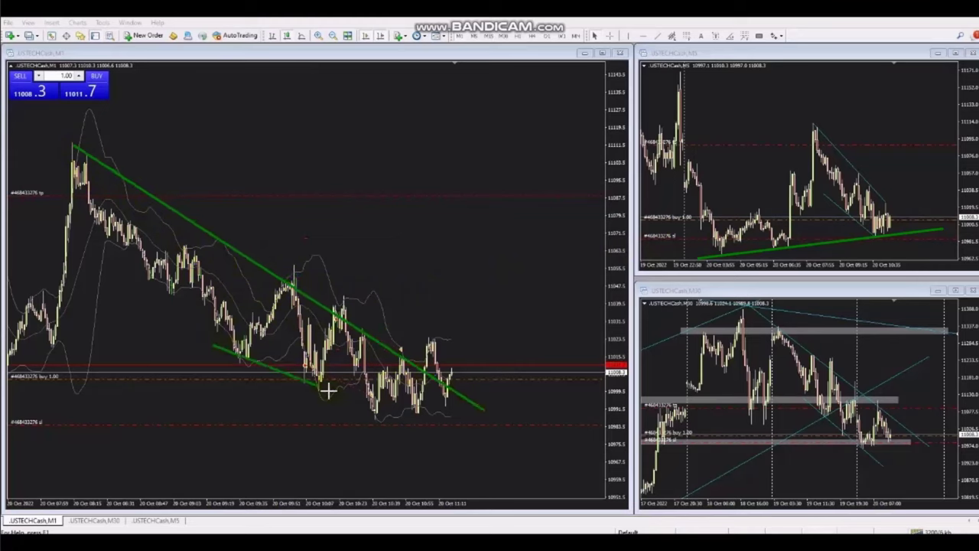
left_click_drag(327, 390, 399, 424)
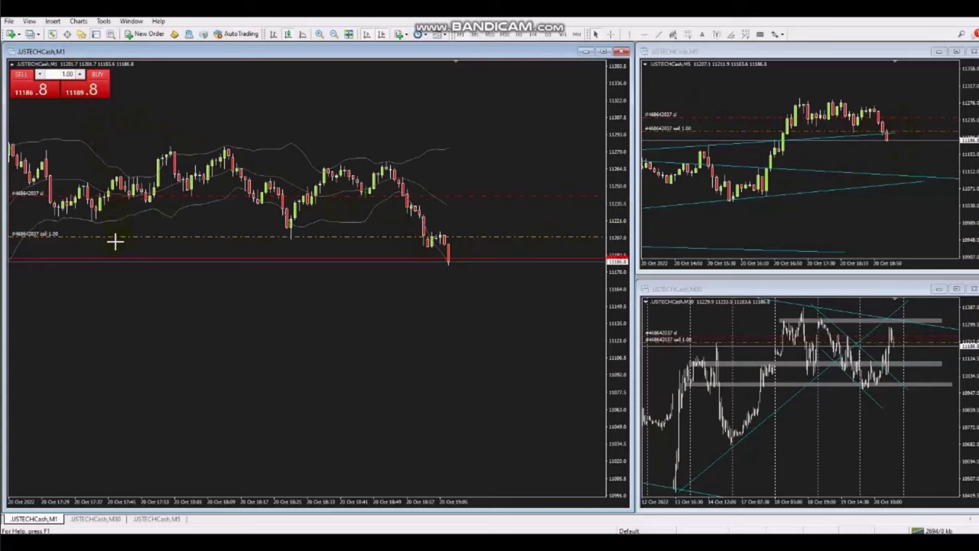
- Draw a horizontal support line across the M1 range, keeping it after deleting a sloped line over the highs
left_click_drag(100, 216, 444, 216)
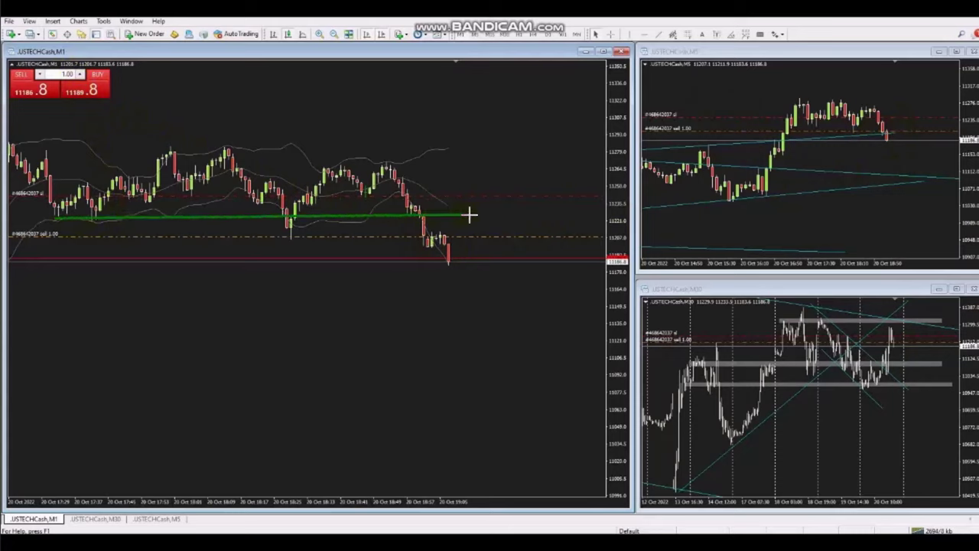
left_click_drag(232, 150, 455, 167)
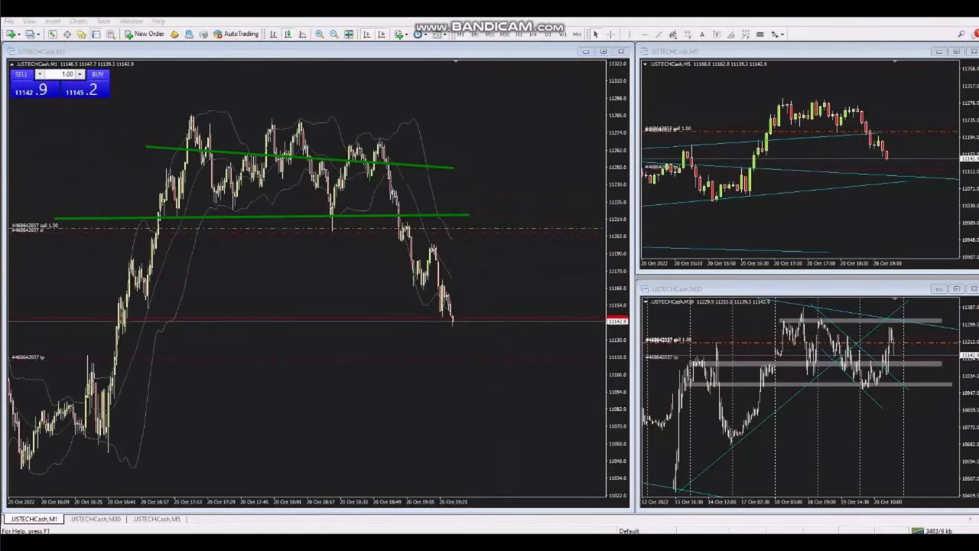
key("Delete")
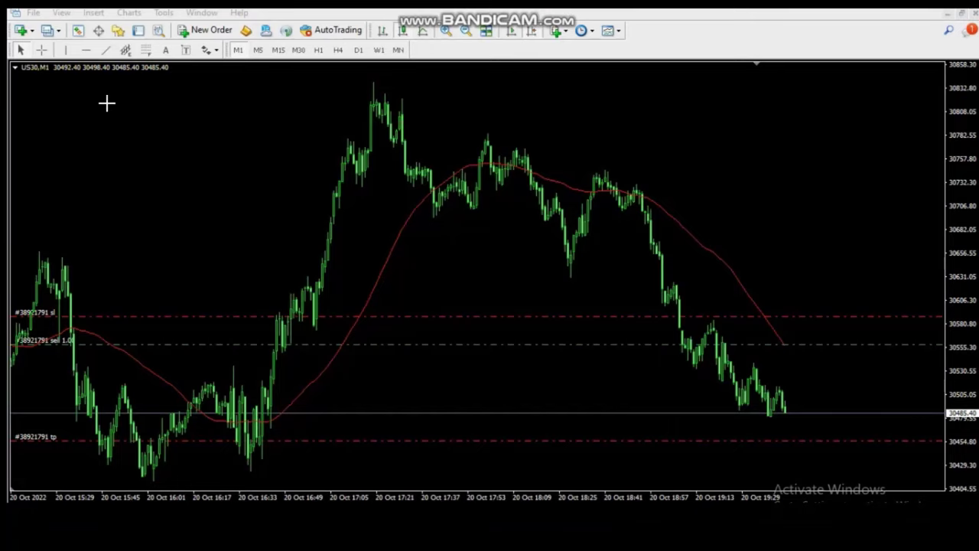
- Draw two parallel falling channel lines on US30 M1, then two steeper parallel lines inside the drop
left_click_drag(412, 101, 724, 218)
left_click_drag(399, 189, 632, 299)
left_click_drag(652, 207, 740, 367)
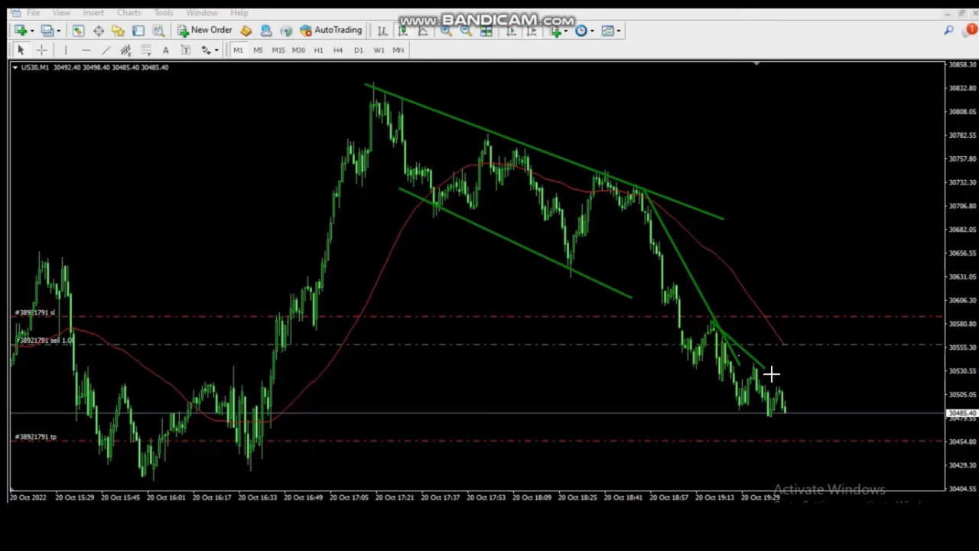
left_click_drag(770, 373, 830, 441)
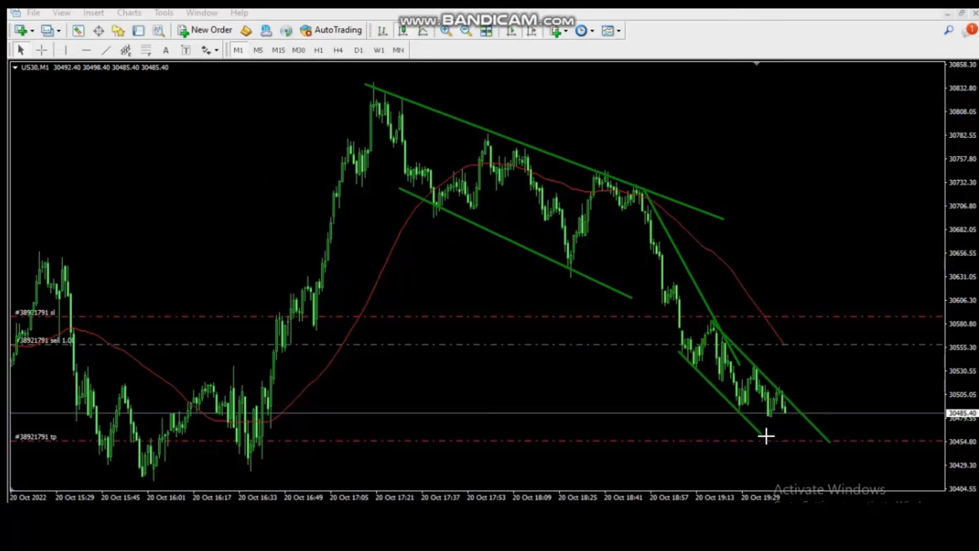
left_click_drag(766, 436, 813, 469)
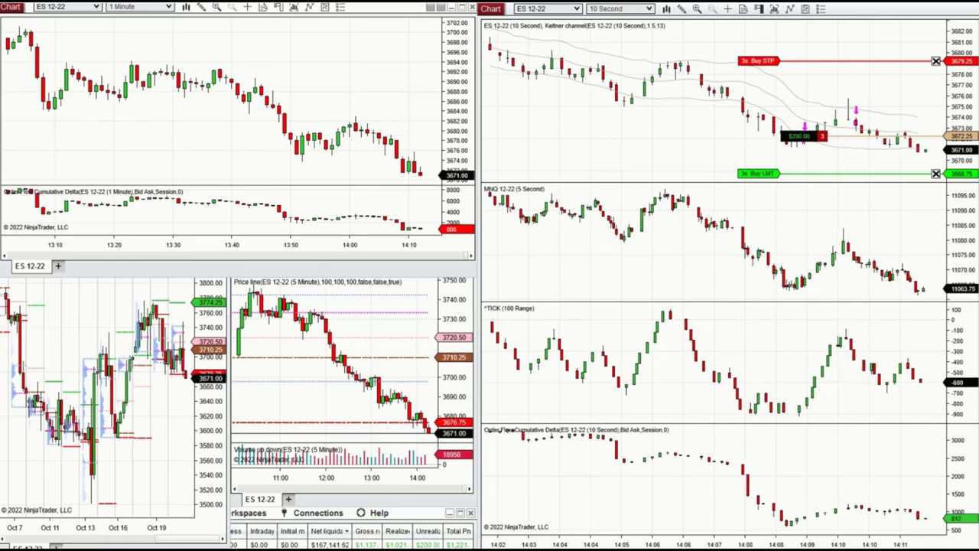
- Drag the buy stop order line on the 10-second chart to a new price
left_click_drag(758, 61, 771, 131)
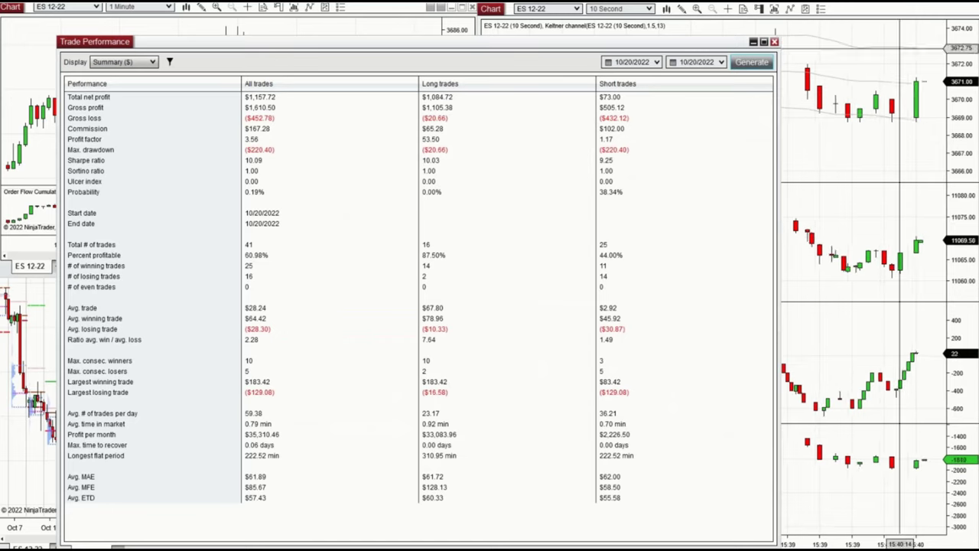
- Show the Windows date and time flyout with the October 2022 calendar
key("super+alt+d")
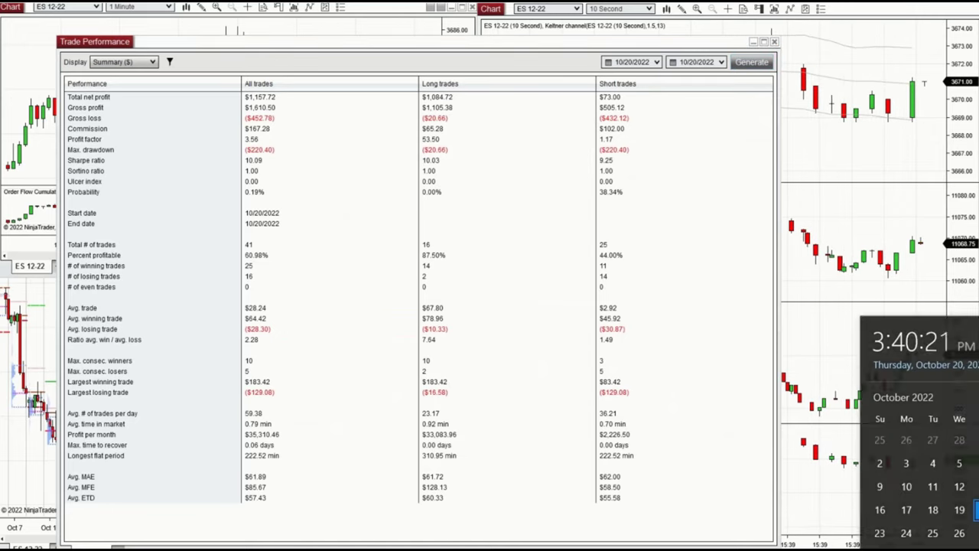